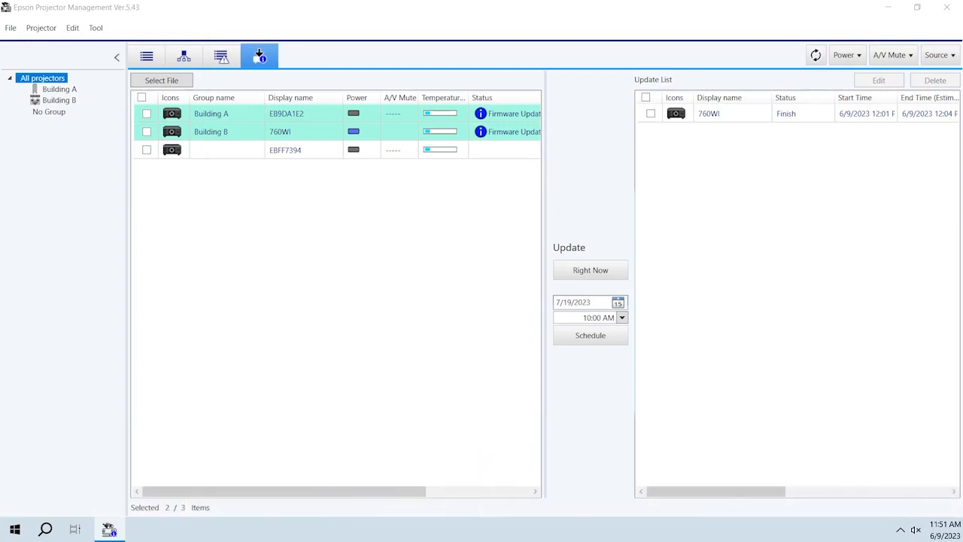
- Open the environment setup's display list settings and choose Error list as the list type
left_click(96, 28)
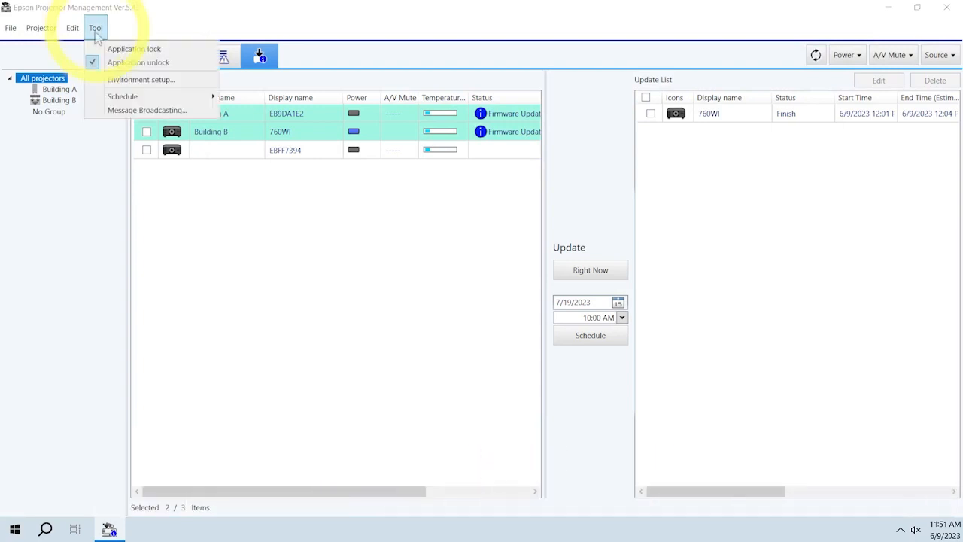
left_click(128, 81)
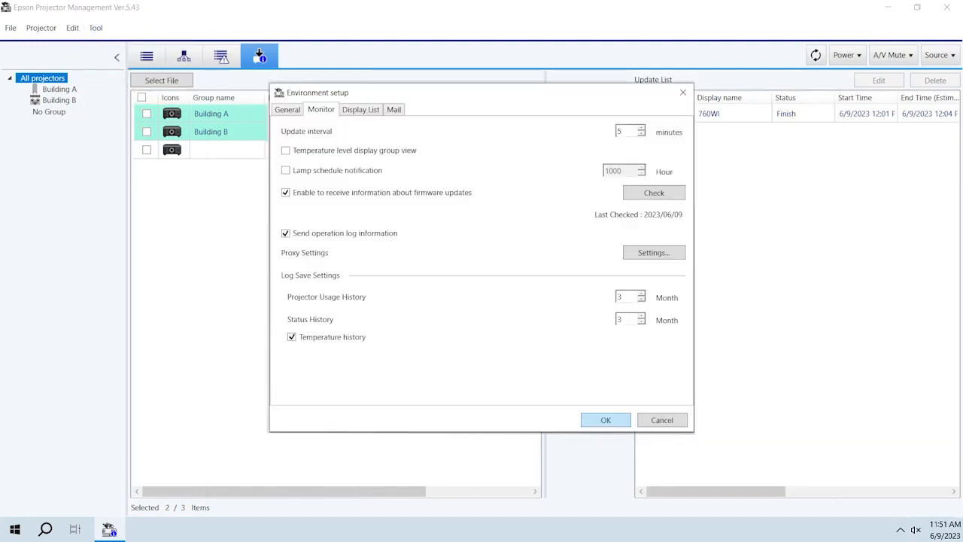
left_click(365, 110)
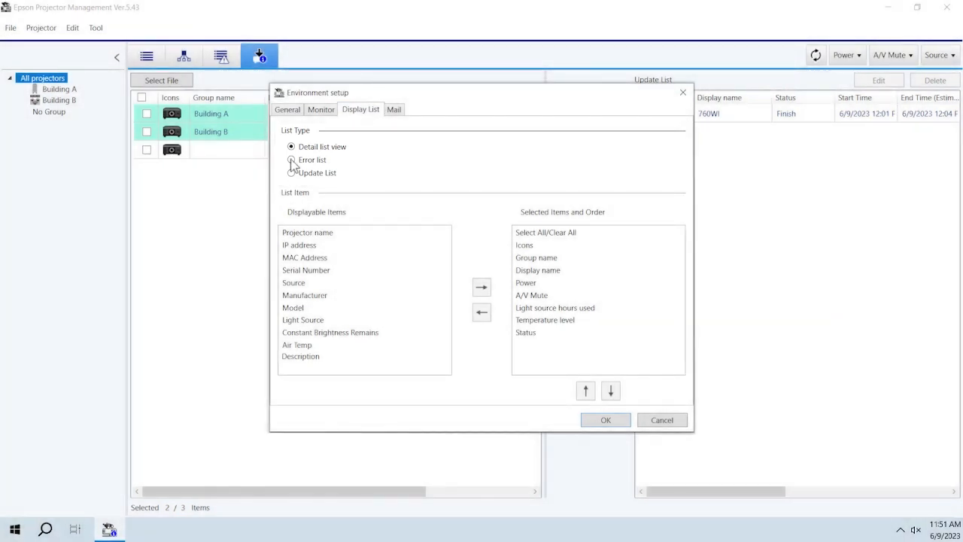
left_click(291, 161)
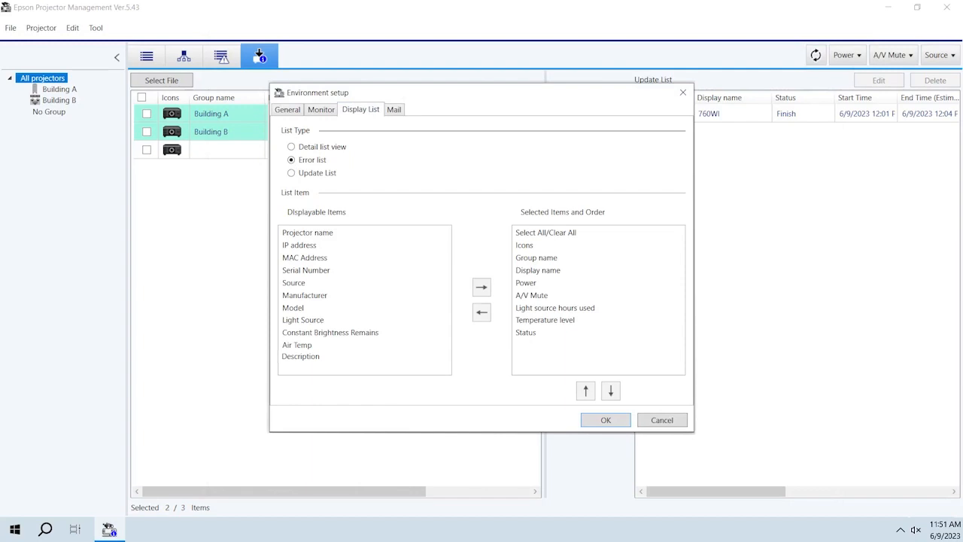
- Add Description to the error list's selected items and remove it again
left_click(293, 359)
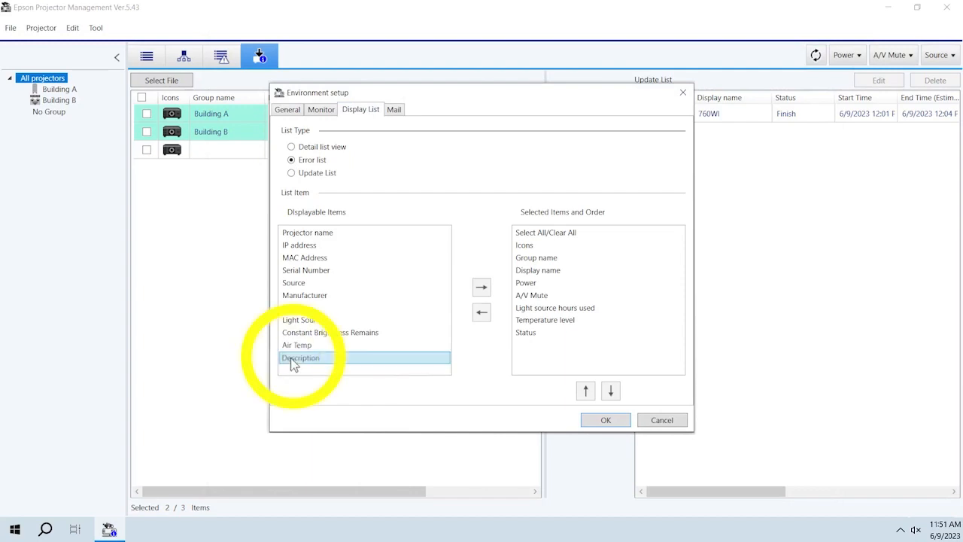
left_click(483, 289)
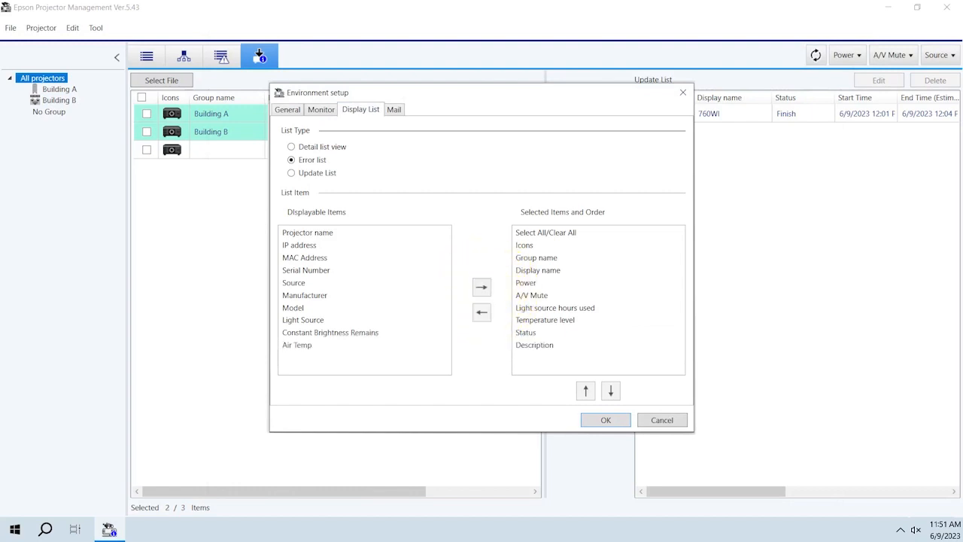
left_click(546, 351)
left_click(481, 311)
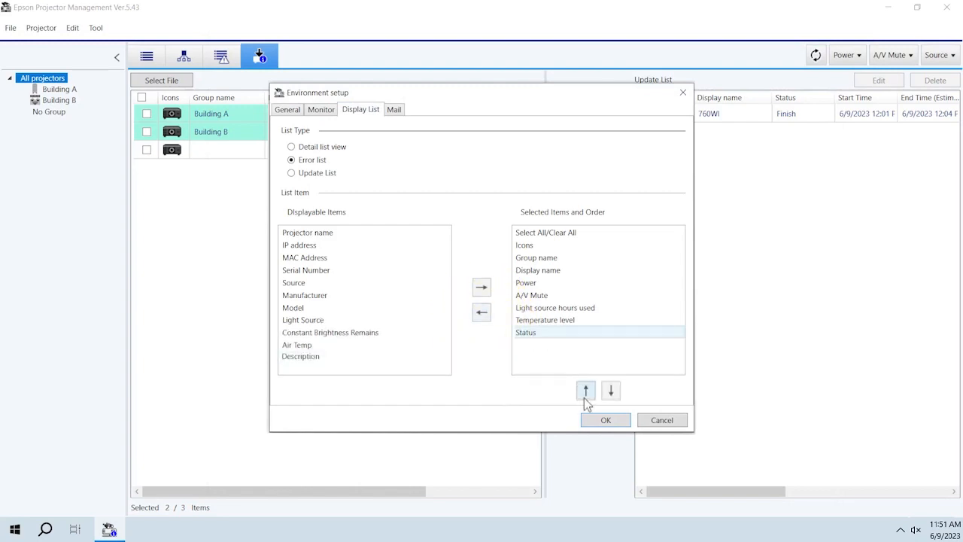
- Try moving the Status item up and down in the display order, and open the mail settings
left_click(585, 392)
left_click(610, 391)
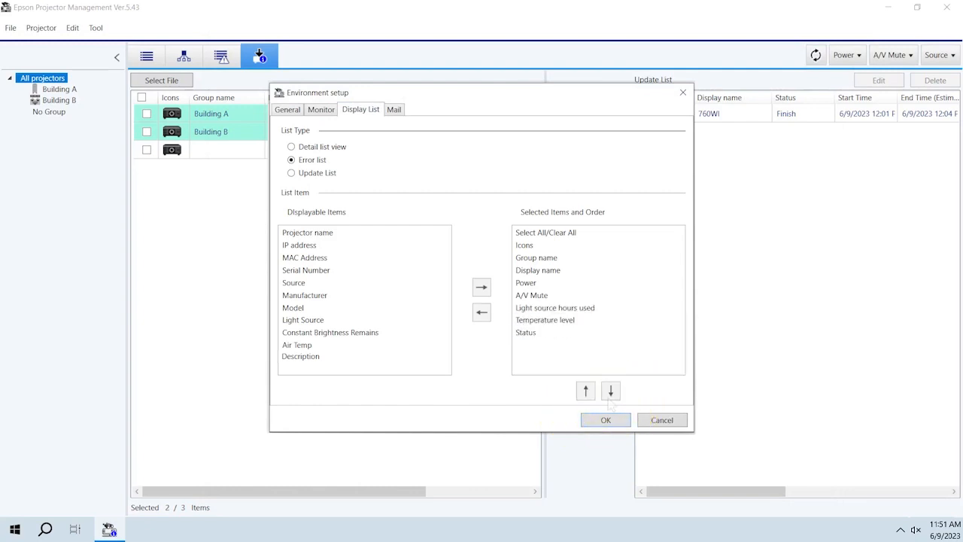
left_click(400, 111)
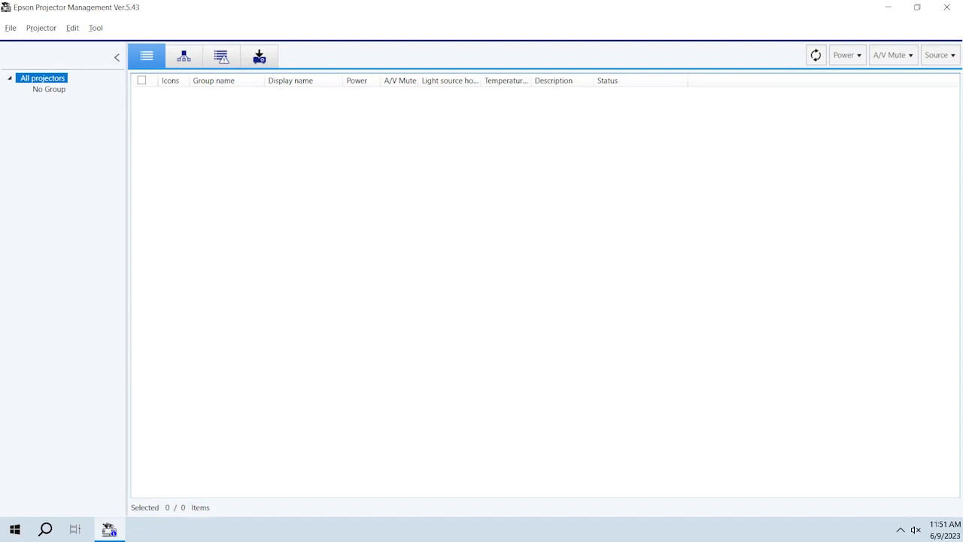
- Open projector registration and run an automatic search for projectors on the network
left_click(39, 32)
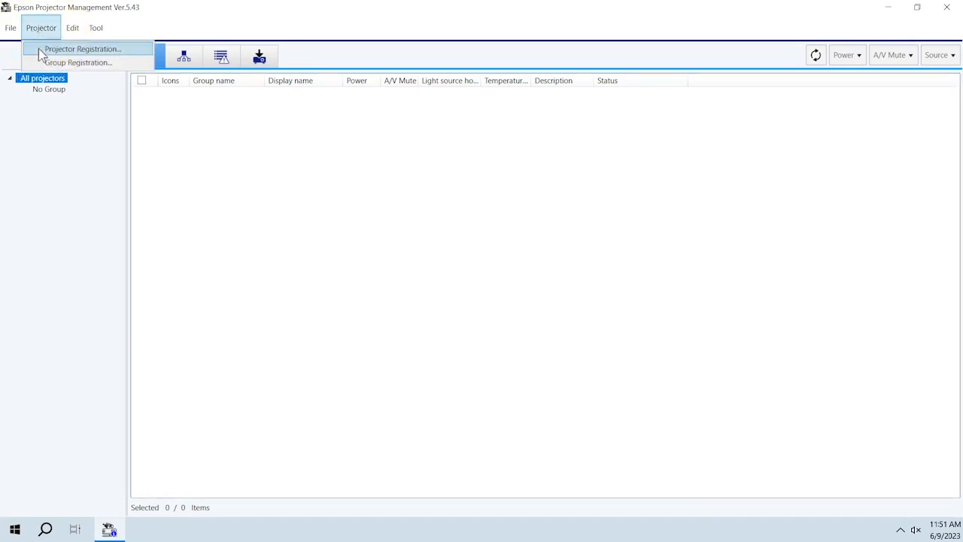
left_click(39, 49)
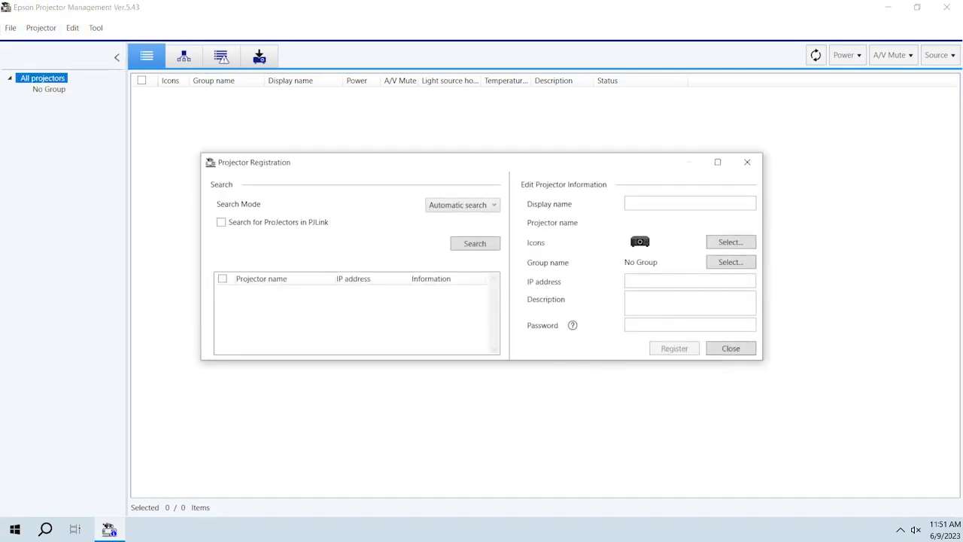
left_click(457, 205)
left_click(457, 220)
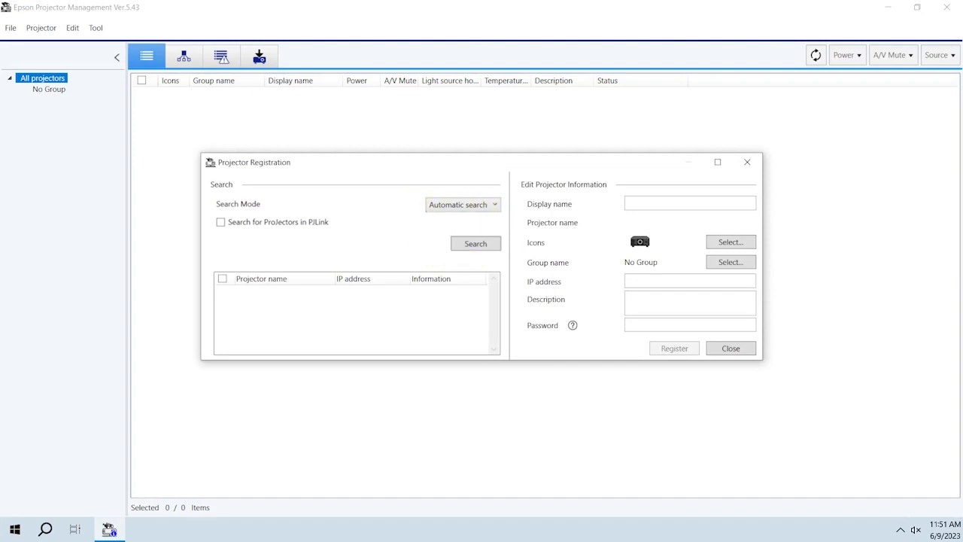
left_click(475, 244)
- Run a manual search for the projector at IP address 10.193.48.154
left_click(457, 205)
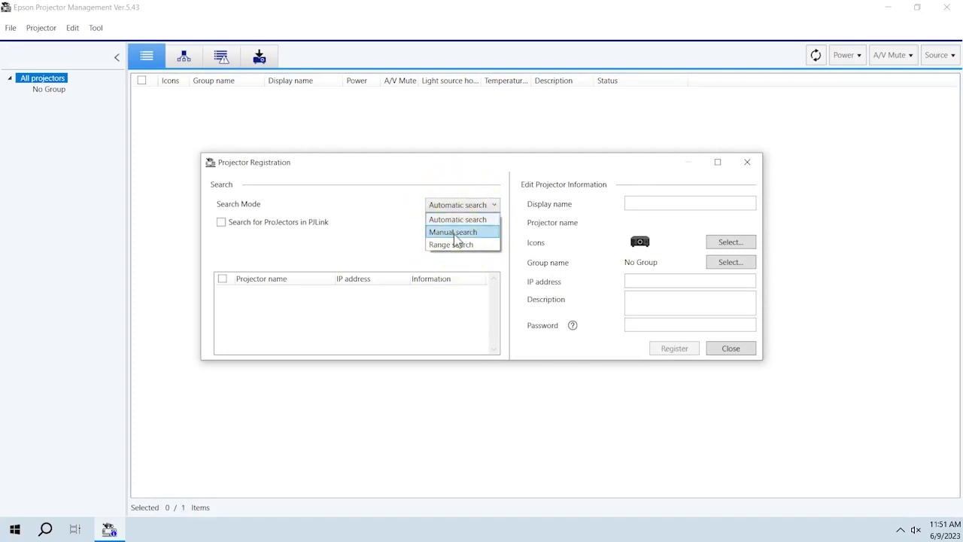
left_click(456, 232)
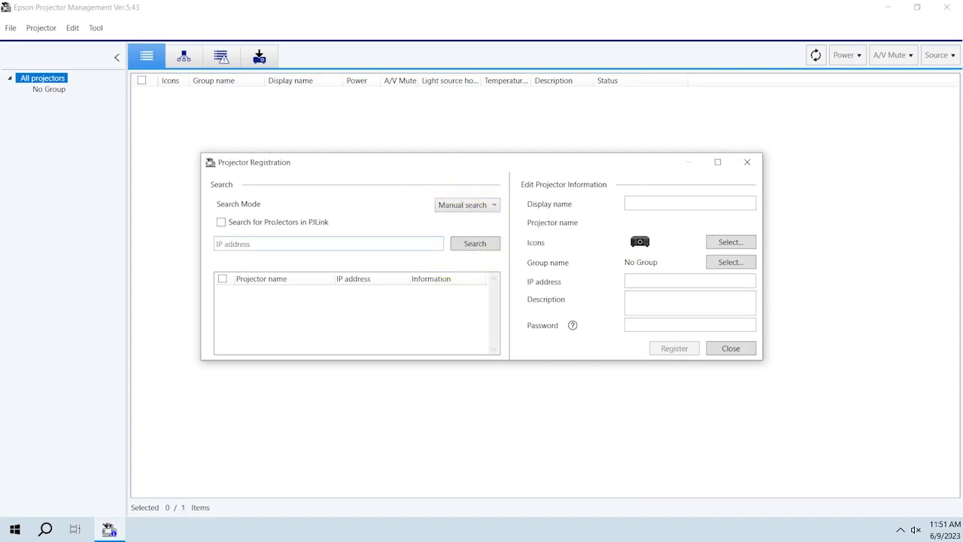
left_click(328, 244)
type("10.193.48.154")
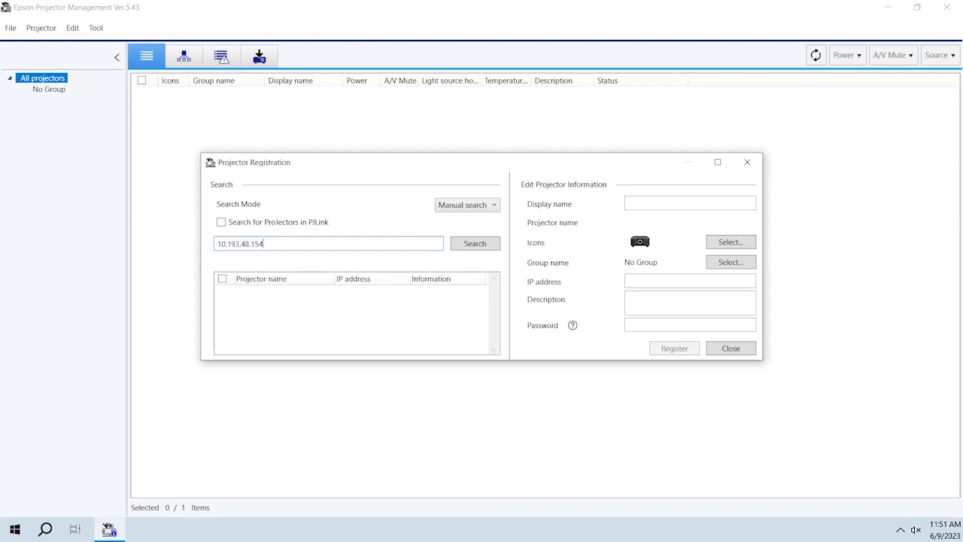
left_click(467, 248)
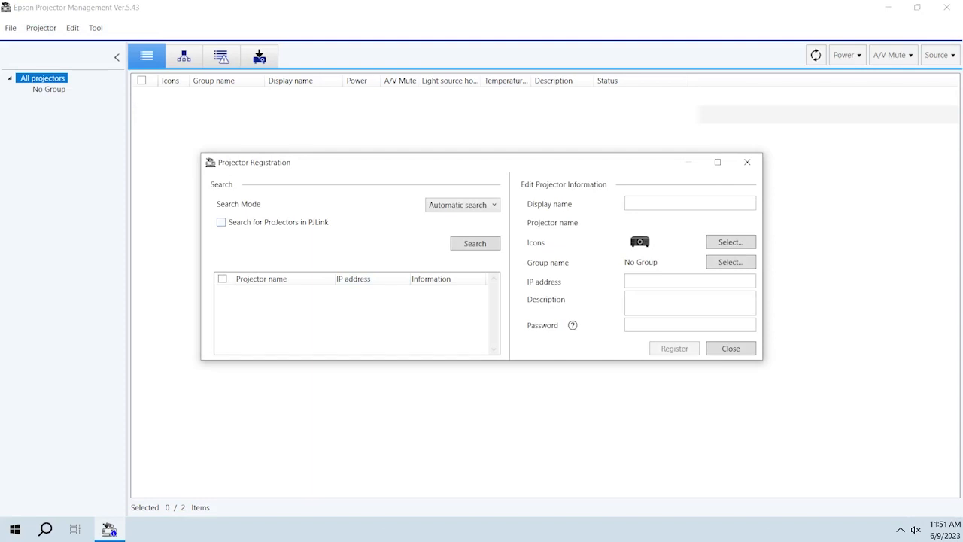
- Run a range search for projectors with 10.193.48.1 as the starting IP address
left_click(456, 208)
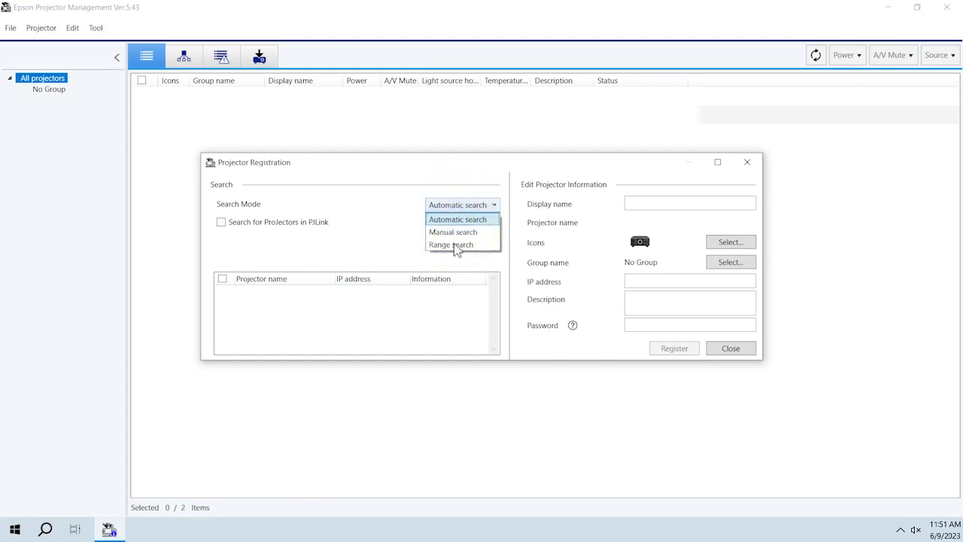
left_click(454, 245)
type("10.193.48.1")
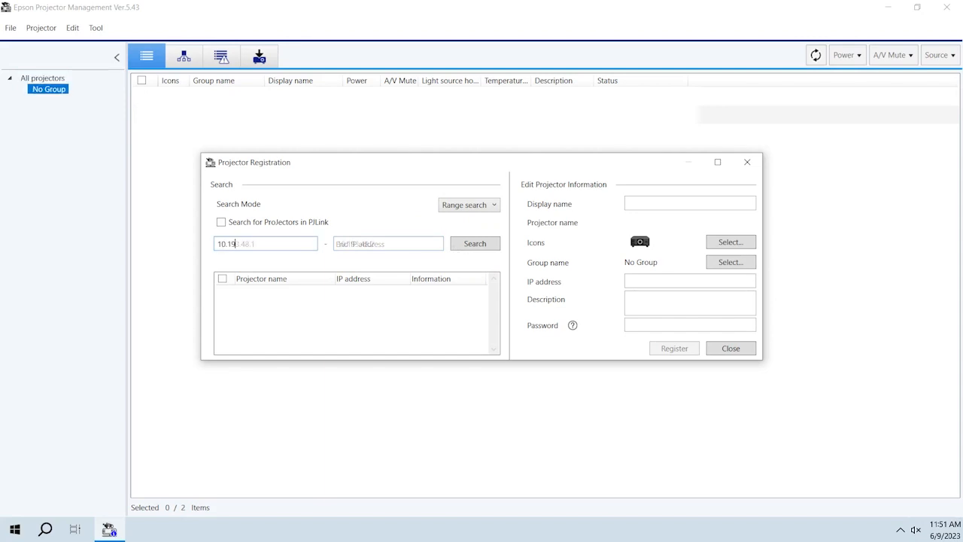
left_click(467, 248)
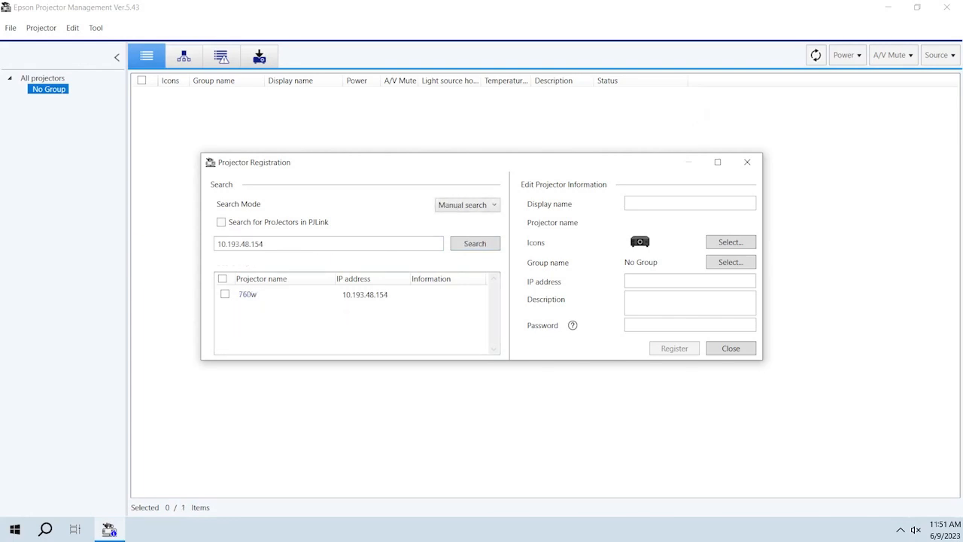
- Switch the PJLink projector search option on and off again, and select the found projector 760w for registration
left_click(221, 224)
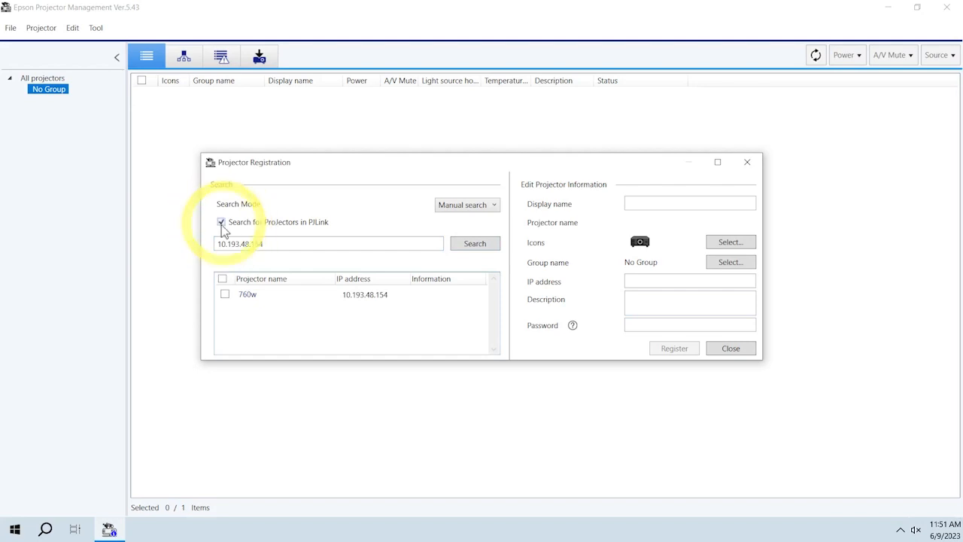
left_click(222, 225)
left_click(225, 296)
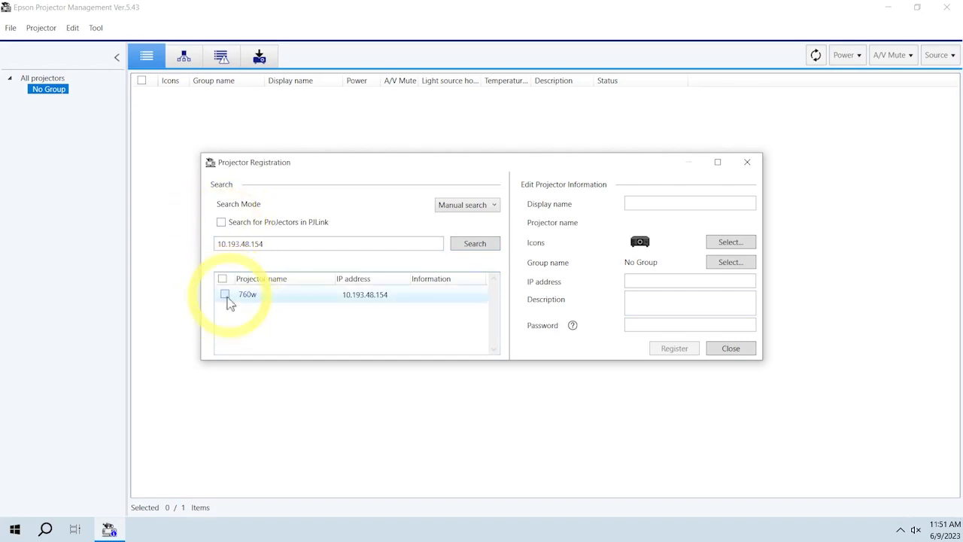
- Set the selected projector's display name to Room 1 and register it
left_click(645, 203)
key("BackSpace")
key("BackSpace")
key("BackSpace")
key("BackSpace")
type("Room 1")
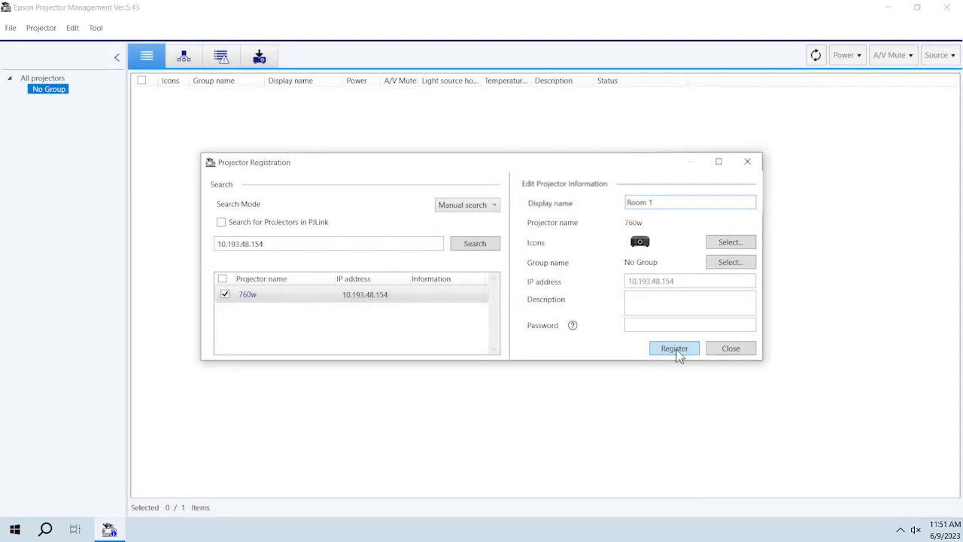
left_click(676, 352)
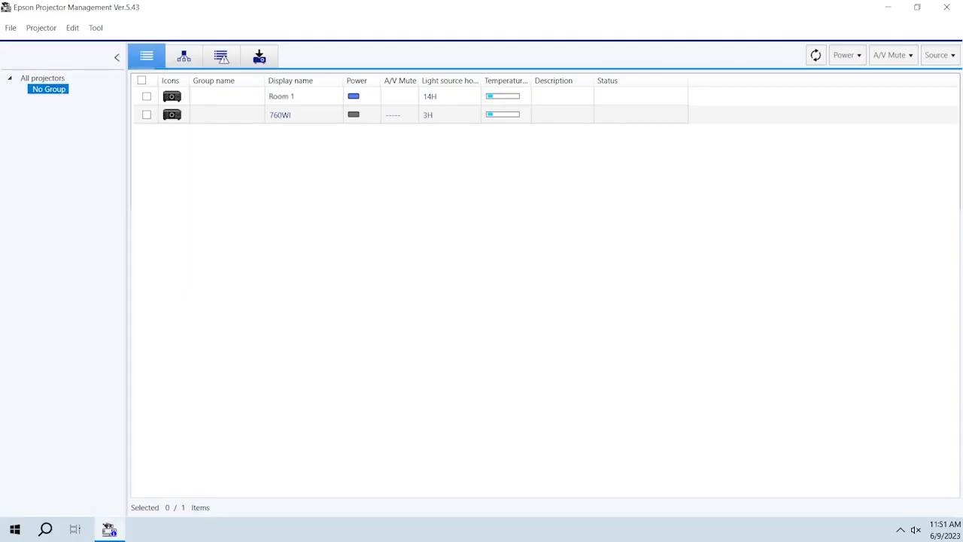
- Register a new projector group named Building A, keeping the default icon and No Group as its parent
left_click(41, 36)
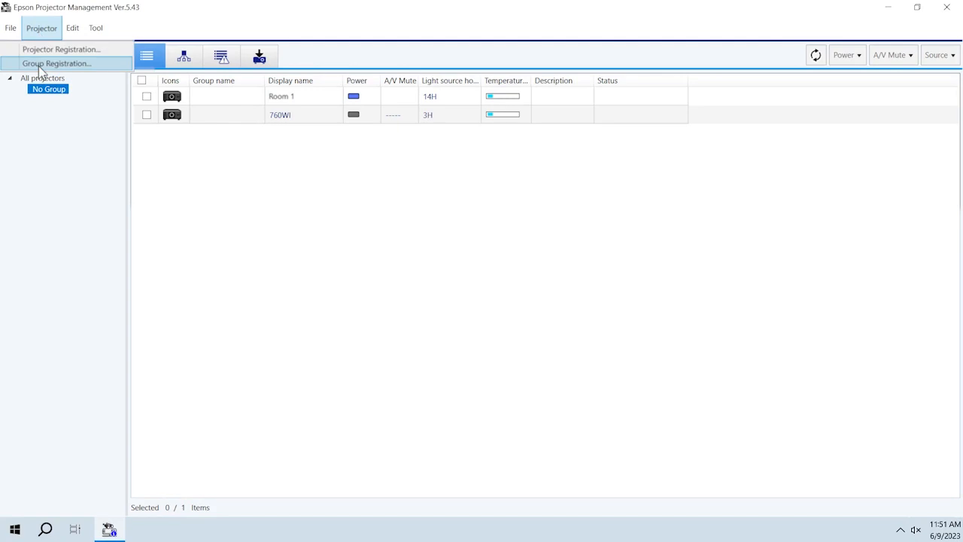
left_click(38, 65)
type("B")
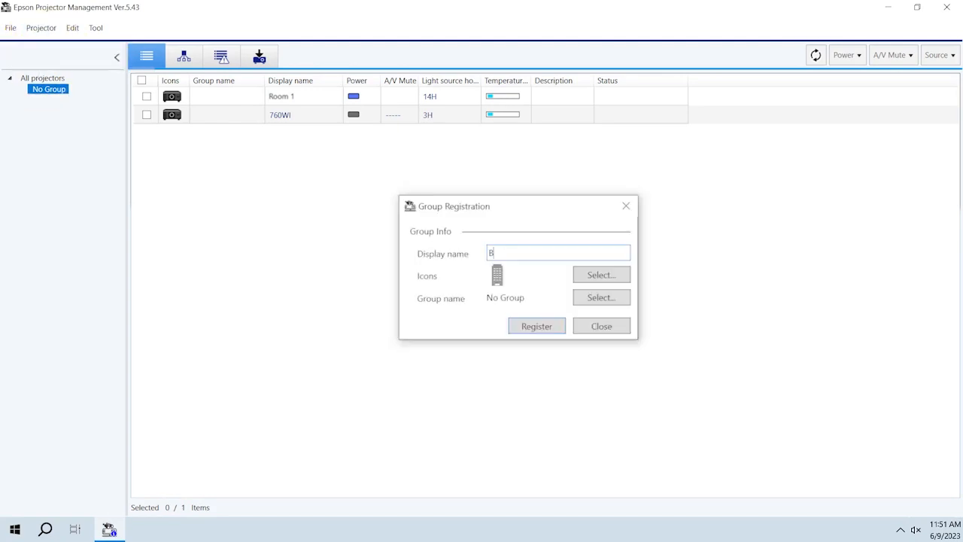
type("uilding A")
key("Tab")
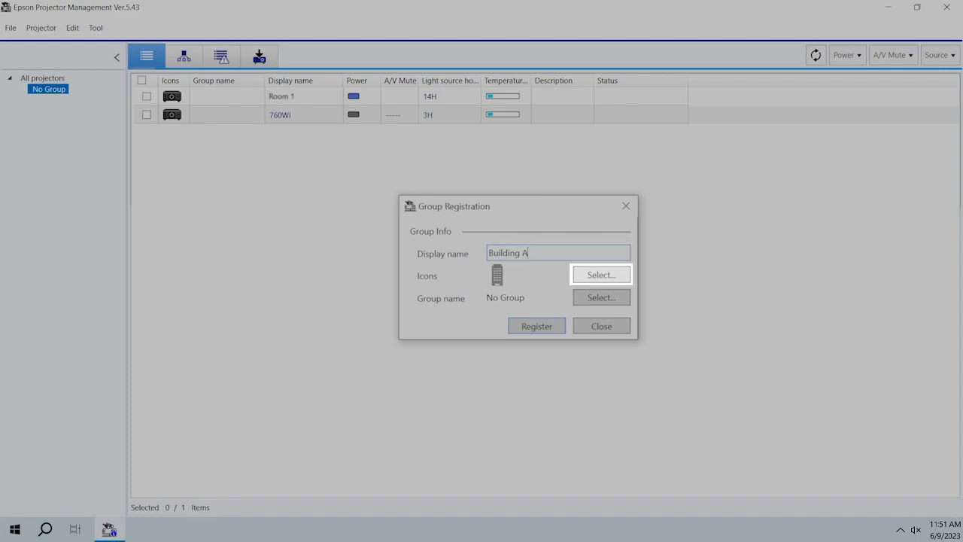
key("Tab")
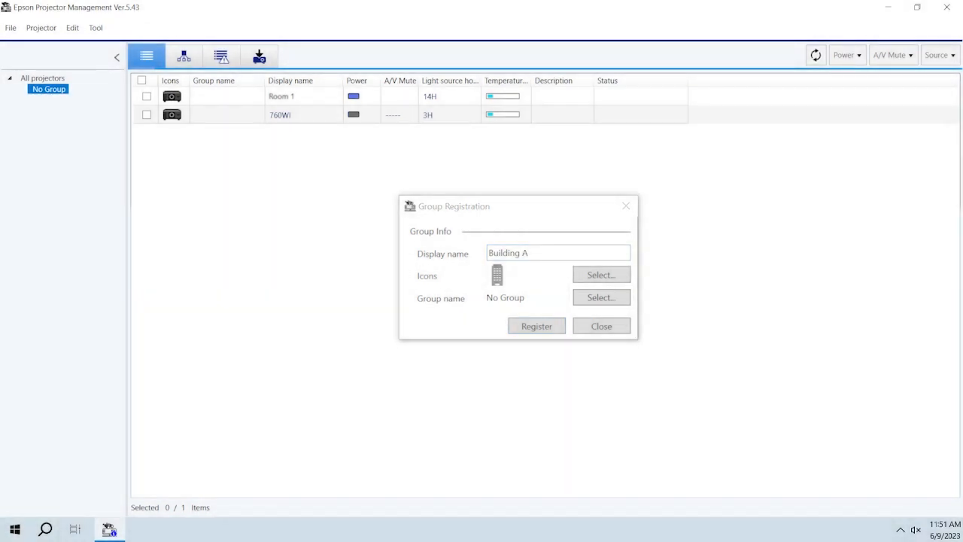
left_click(546, 334)
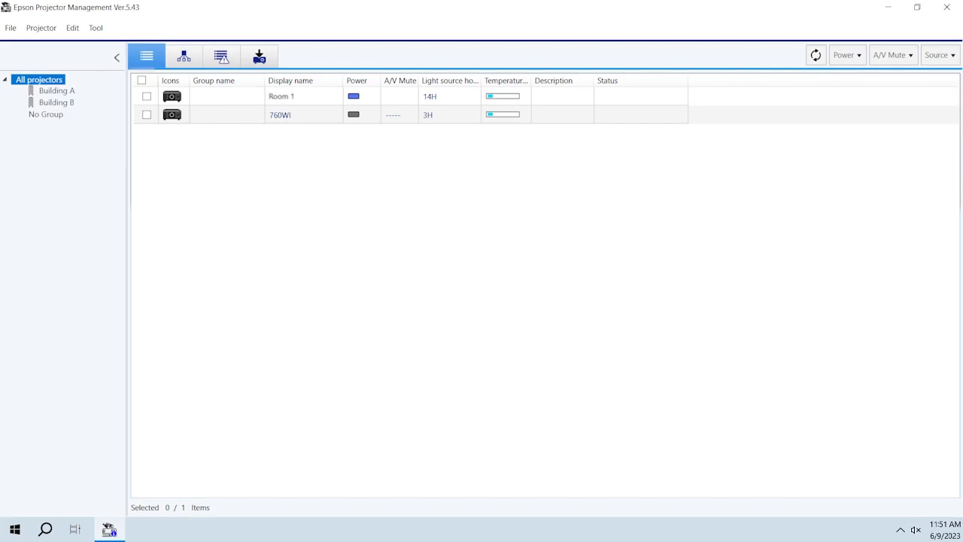
- Assign the Room 1 projector to the Building A group in its properties and save the change
double_click(172, 96)
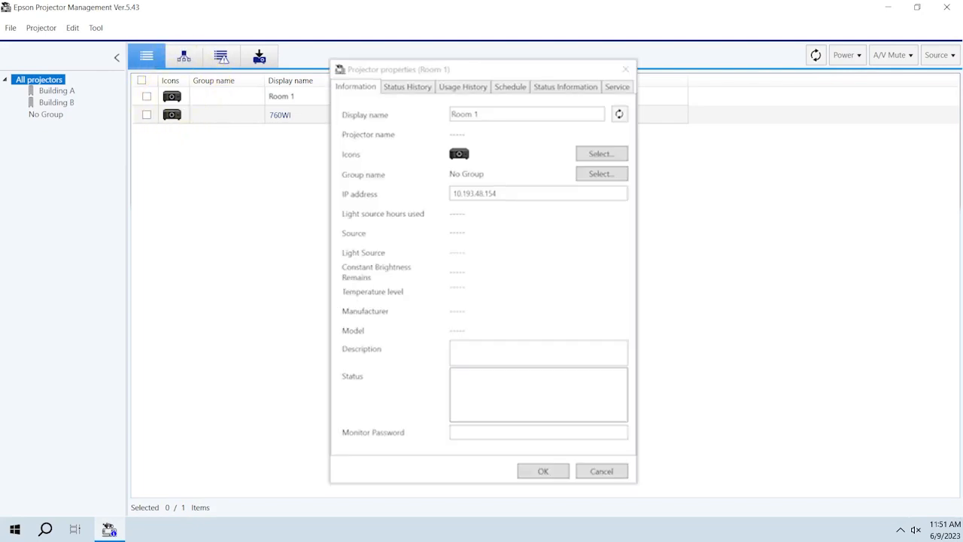
left_click(601, 174)
left_click(418, 280)
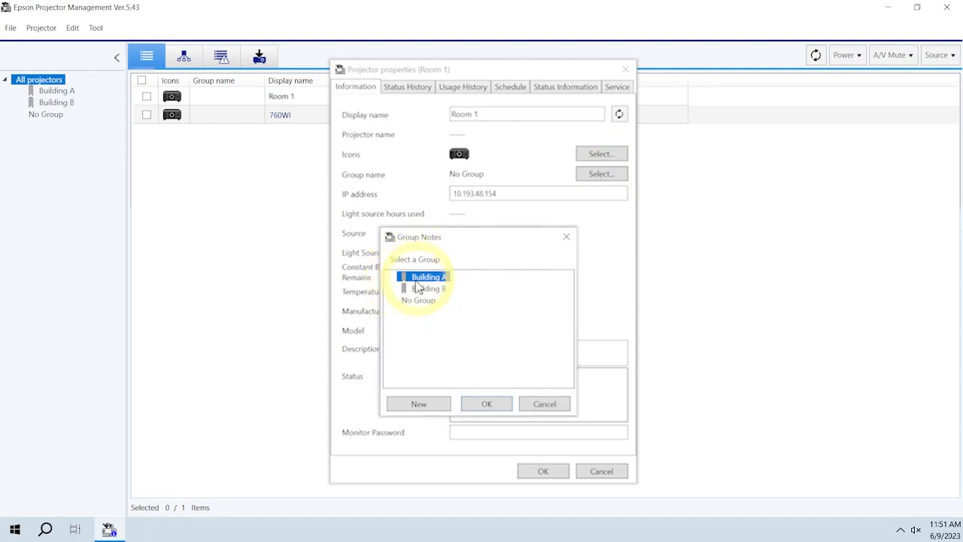
left_click(486, 404)
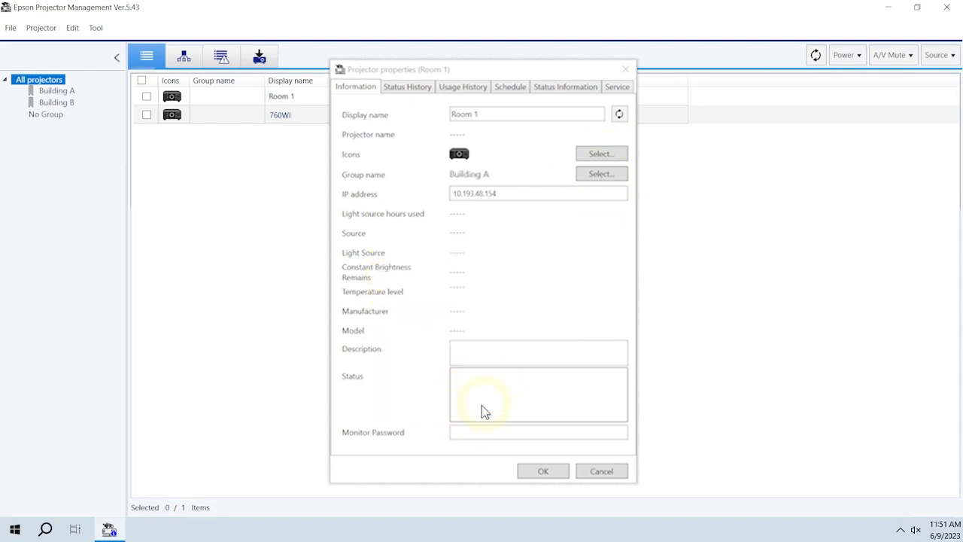
left_click(543, 474)
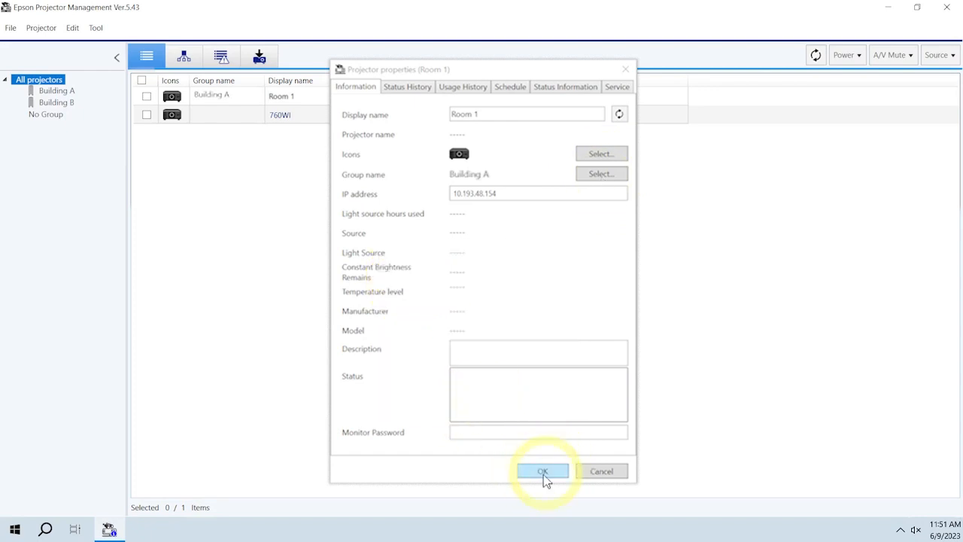